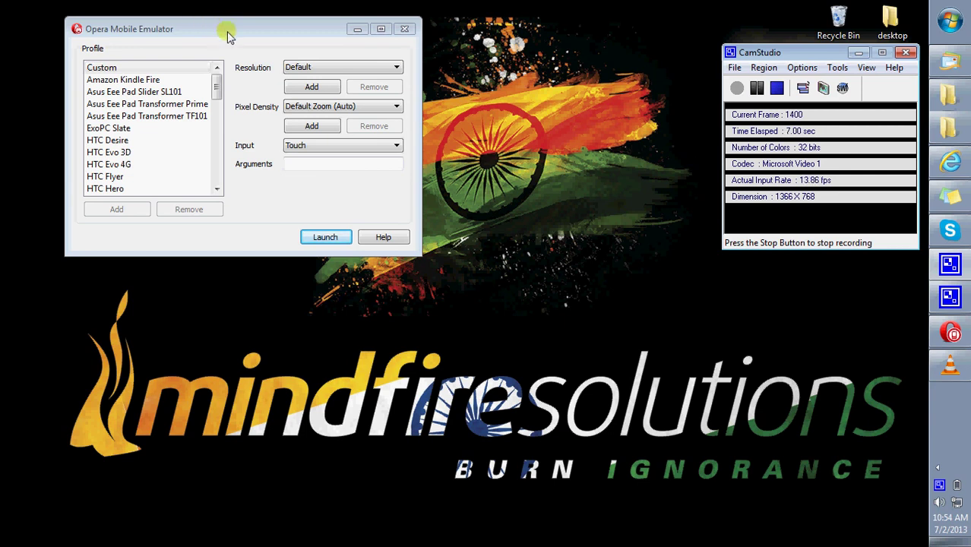
Preview the Amazon Kindle Fire, Nokia E63 and Samsung Galaxy Tab profiles, then return to Custom
left_click_drag(228, 36, 224, 36)
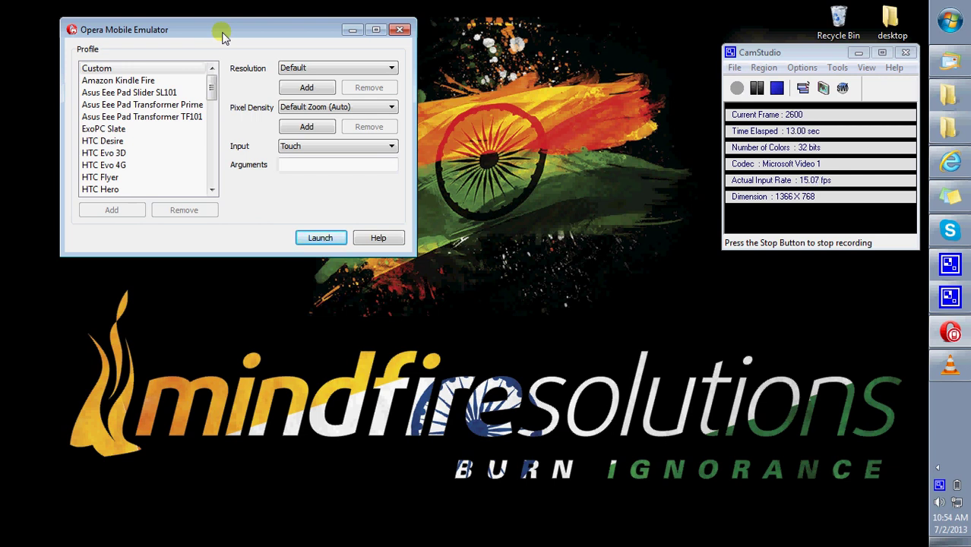
left_click(171, 82)
left_click_drag(211, 86, 207, 177)
left_click(163, 105)
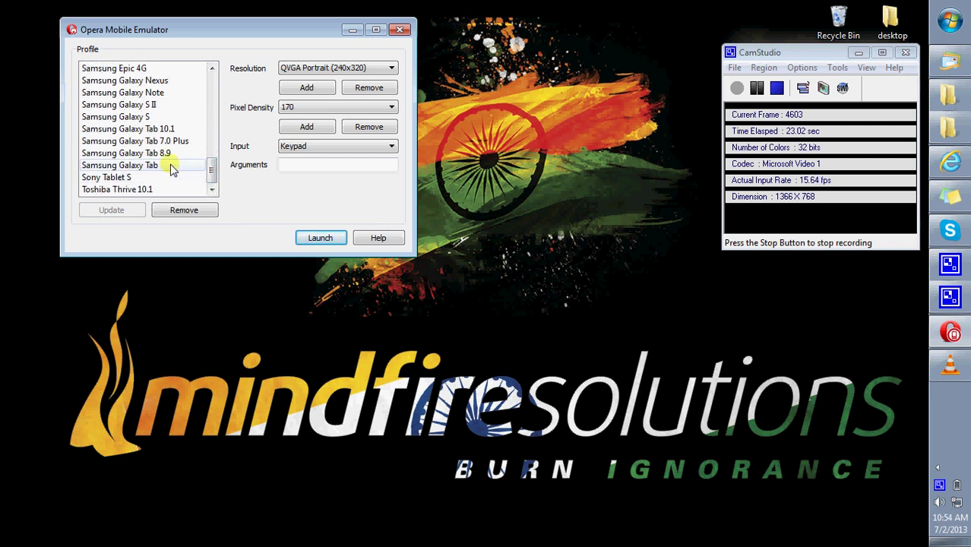
left_click(172, 167)
left_click_drag(210, 163, 212, 84)
left_click(148, 69)
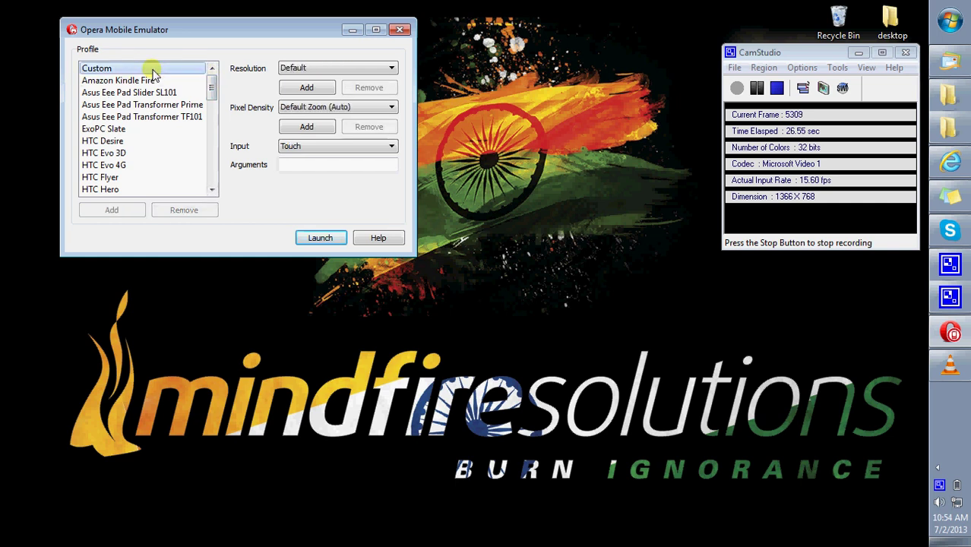
Add a custom resolution named 'new r' at 500×250
left_click(325, 68)
left_click(324, 69)
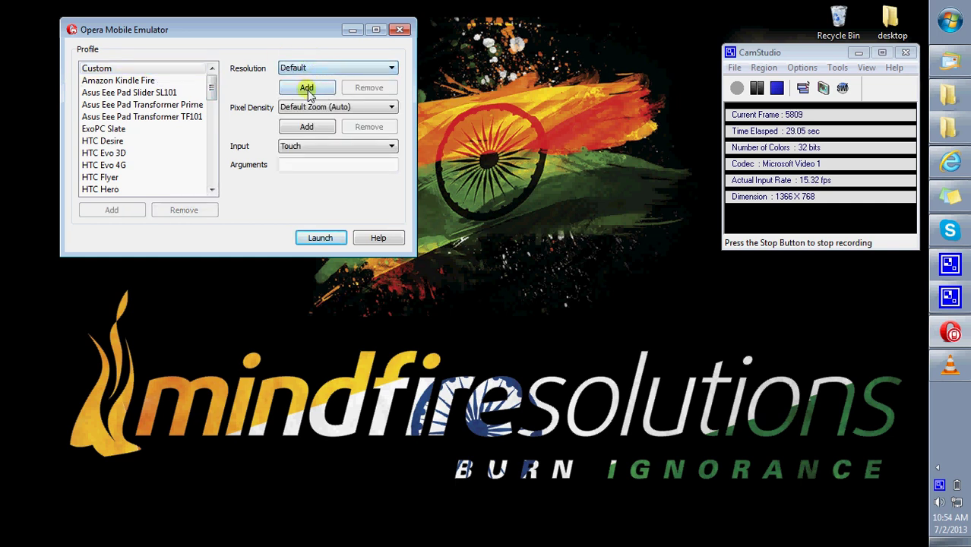
left_click(307, 88)
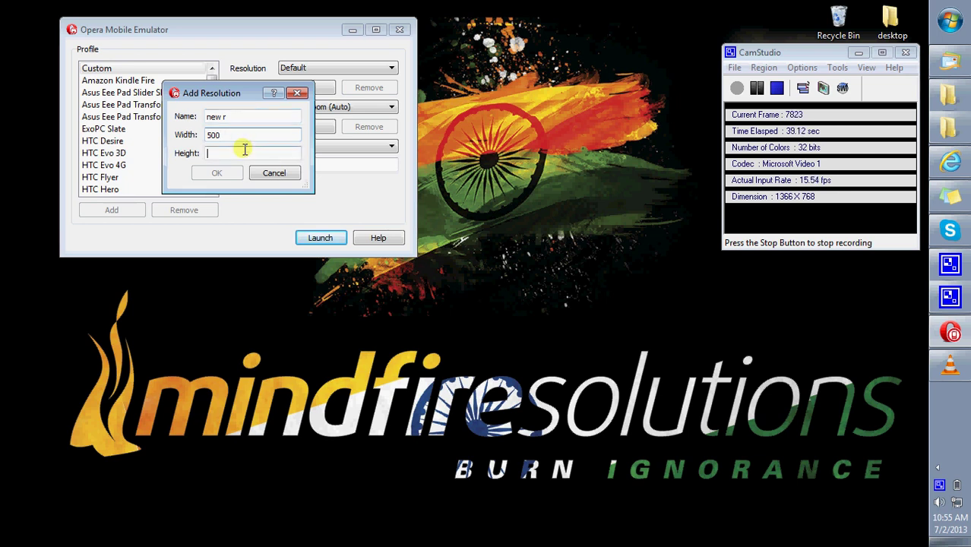
type("250")
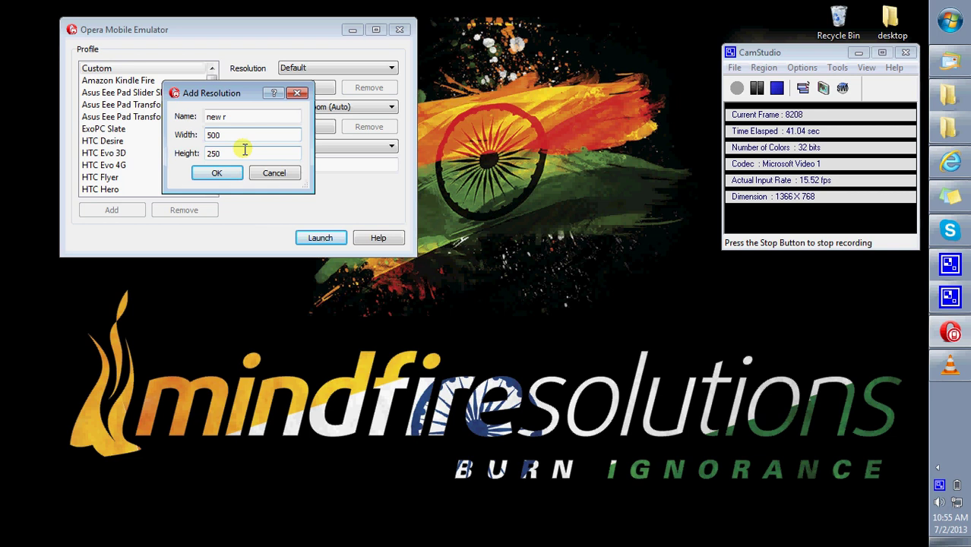
left_click(217, 173)
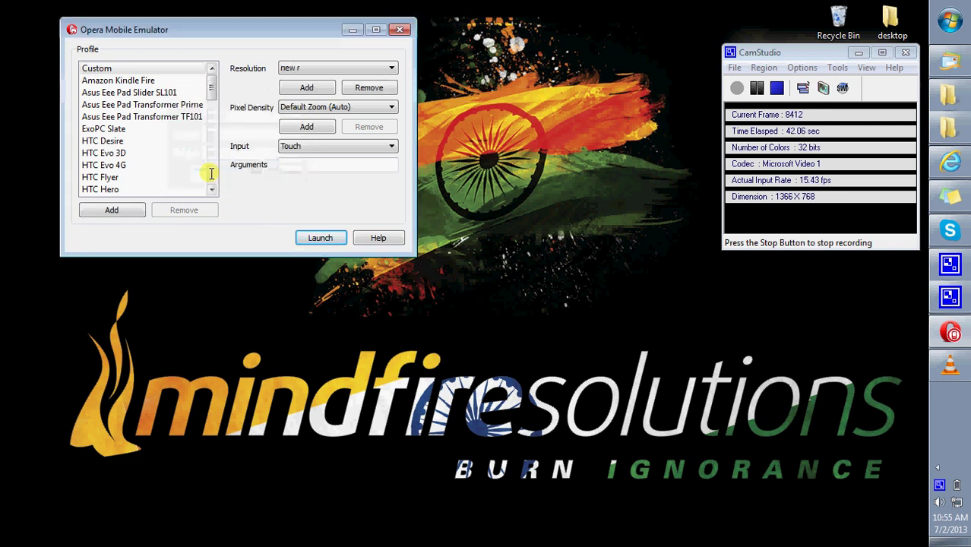
Add a pixel density named 'new p' with value 100
left_click(316, 127)
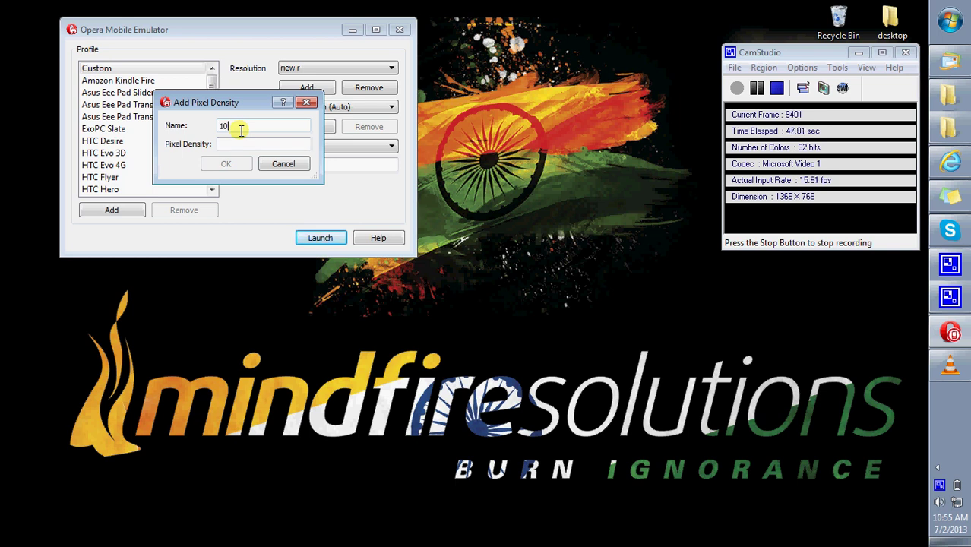
left_click_drag(240, 130, 221, 129)
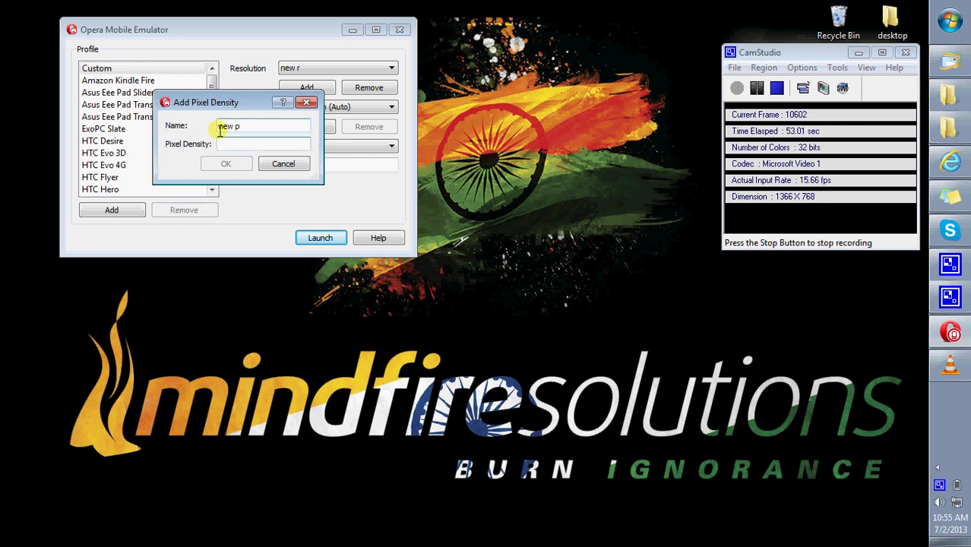
key("Tab")
type("1")
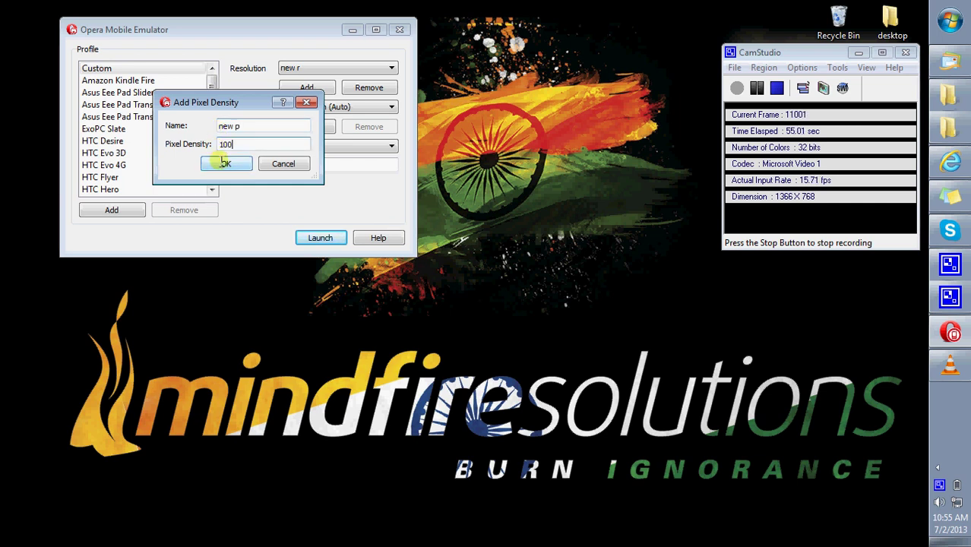
left_click(220, 162)
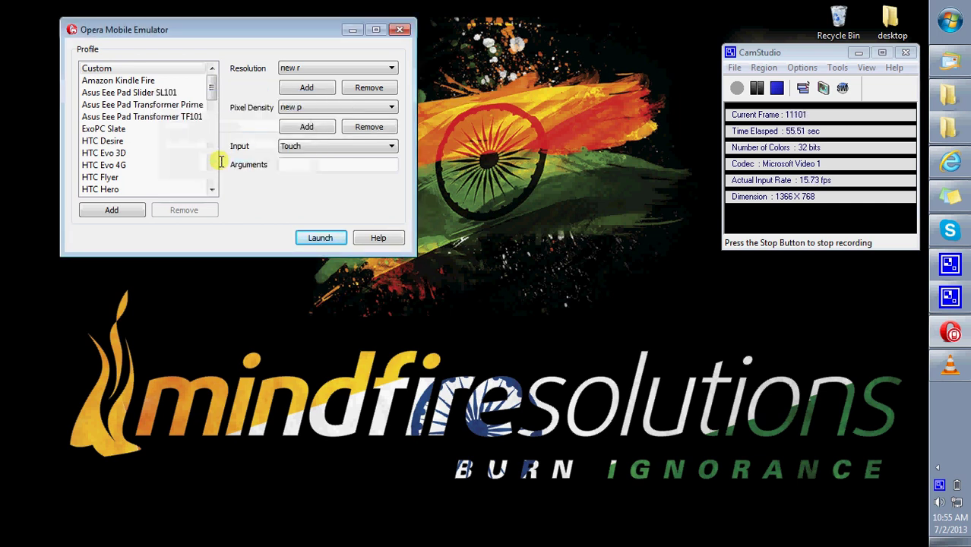
Set the profile's input method to Tablet
left_click(343, 145)
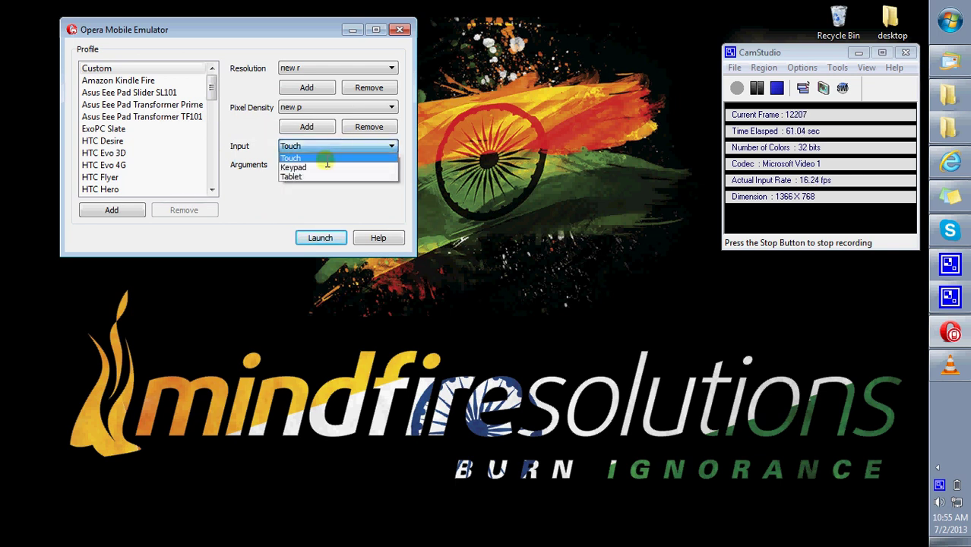
left_click(327, 168)
left_click(330, 146)
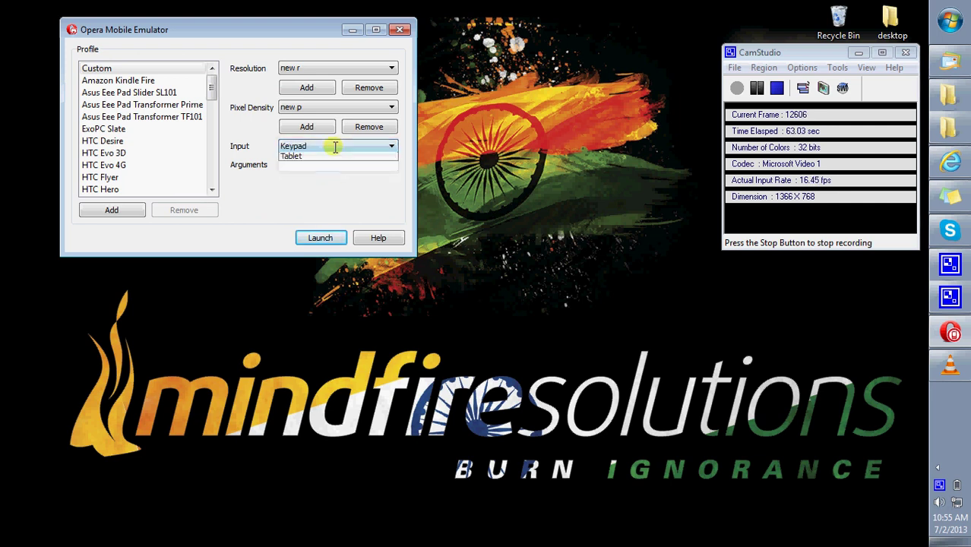
left_click(328, 176)
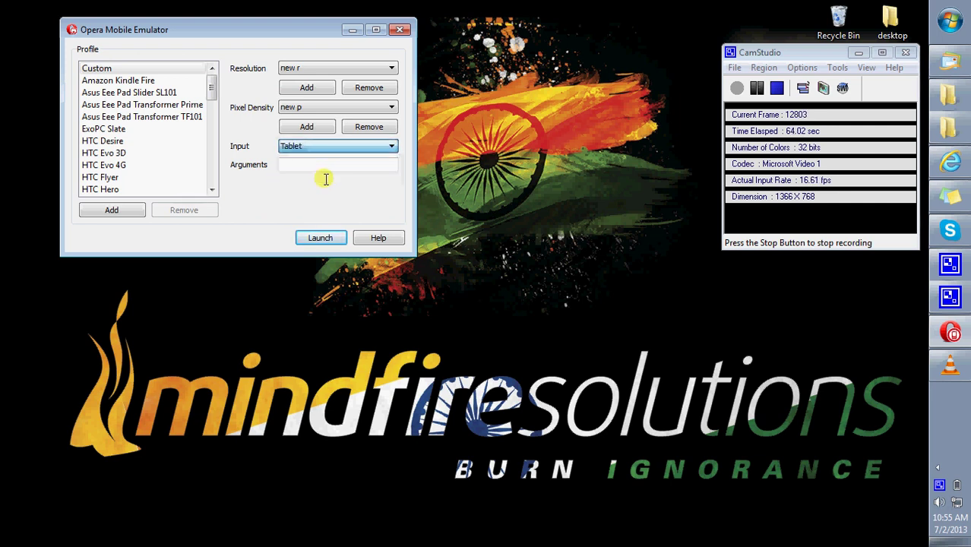
left_click(320, 238)
left_click_drag(215, 29, 427, 283)
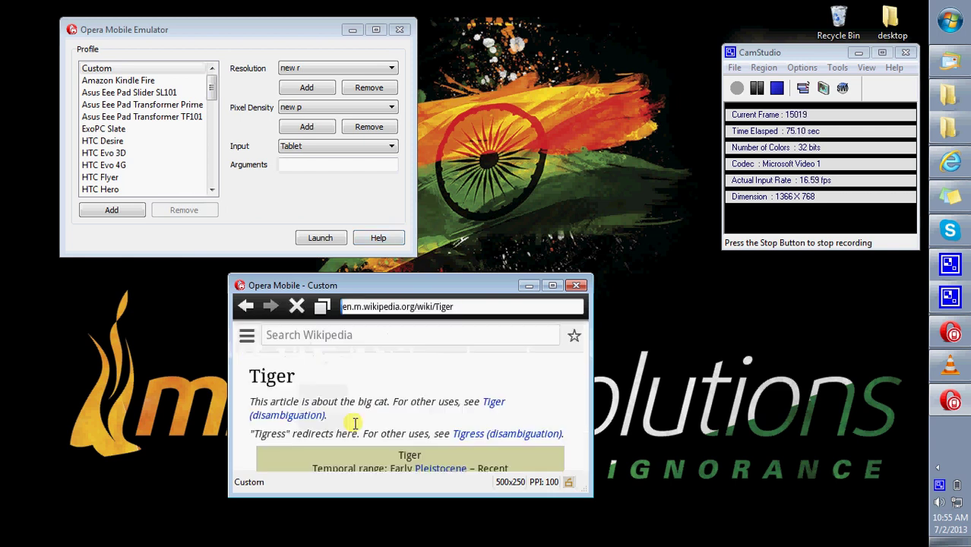
scroll(435, 429, "down", 10)
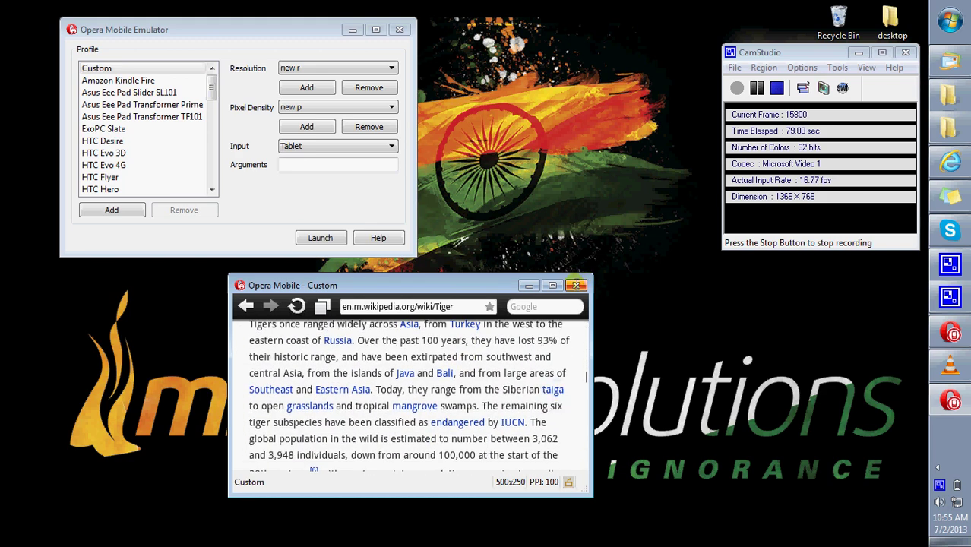
left_click(575, 285)
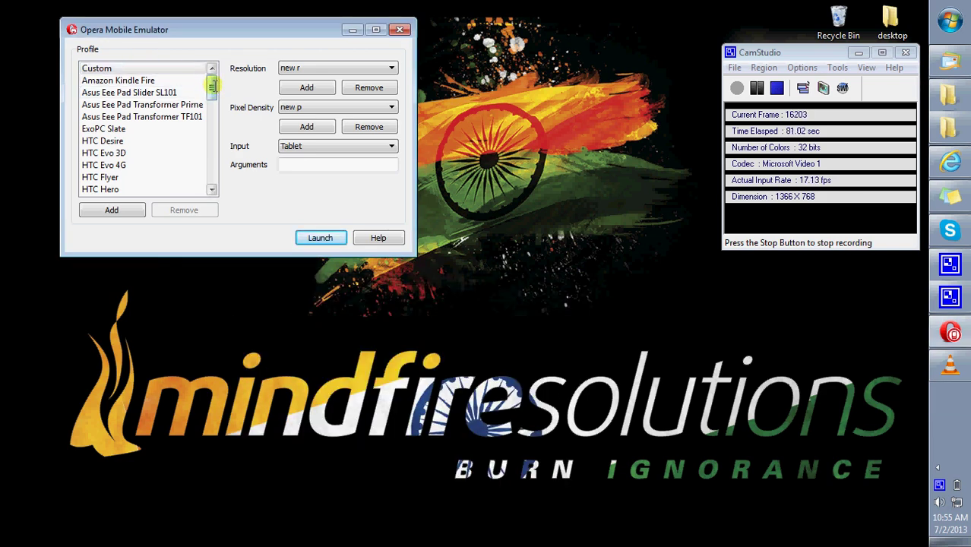
Load the Samsung Galaxy Note profile (WXGA Portrait 800x1280, 285 density, Touch) and launch it
left_click_drag(211, 83, 206, 165)
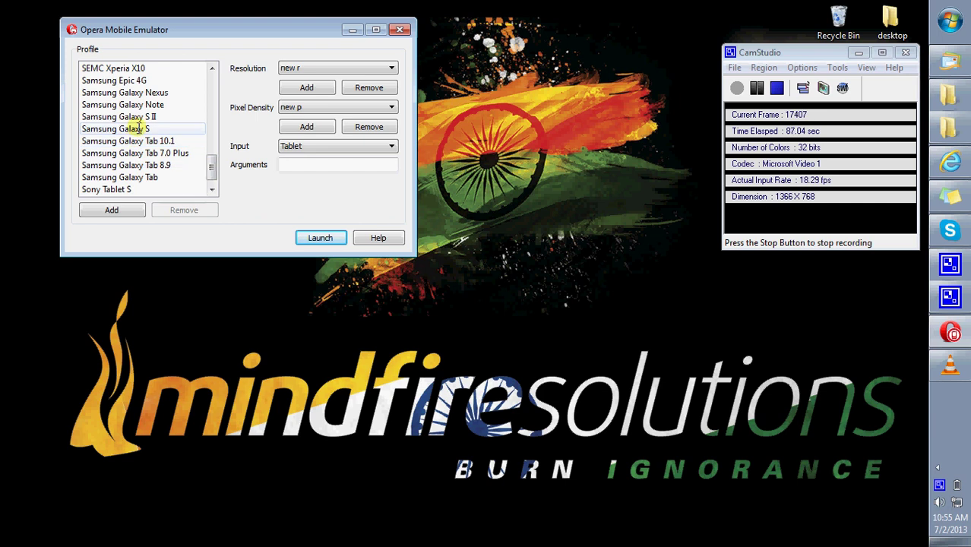
left_click(141, 104)
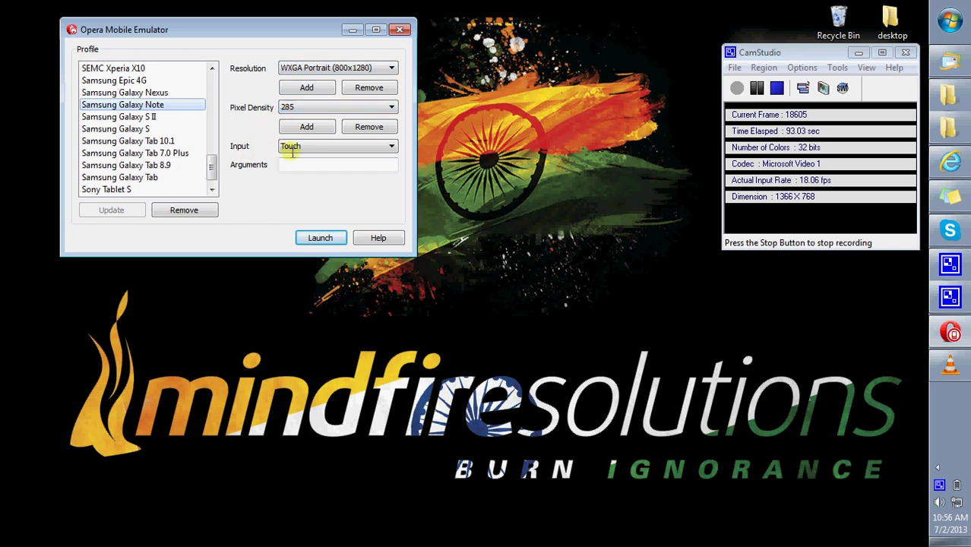
left_click(317, 238)
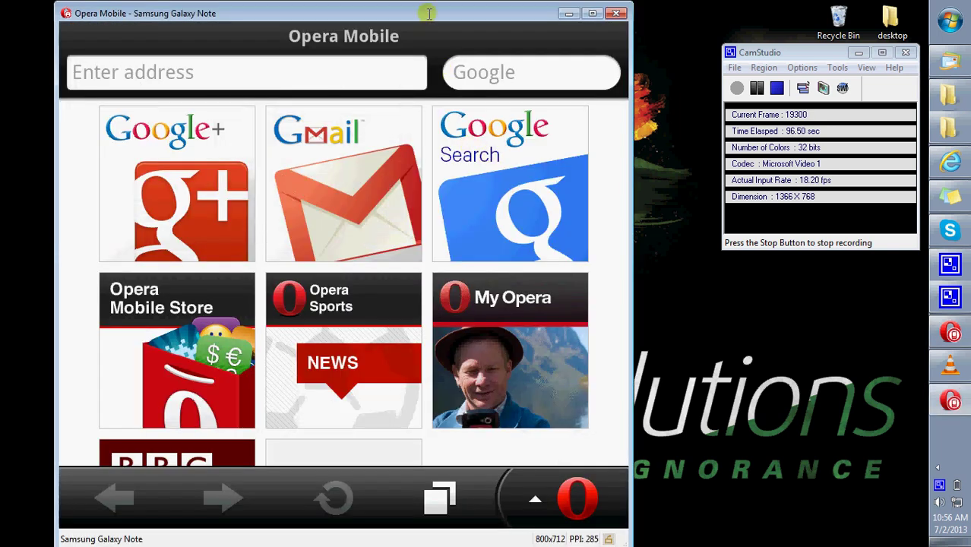
Search Google for 'tiger' in the Galaxy Note browser using the on-screen keyboard
left_click_drag(429, 8, 629, 20)
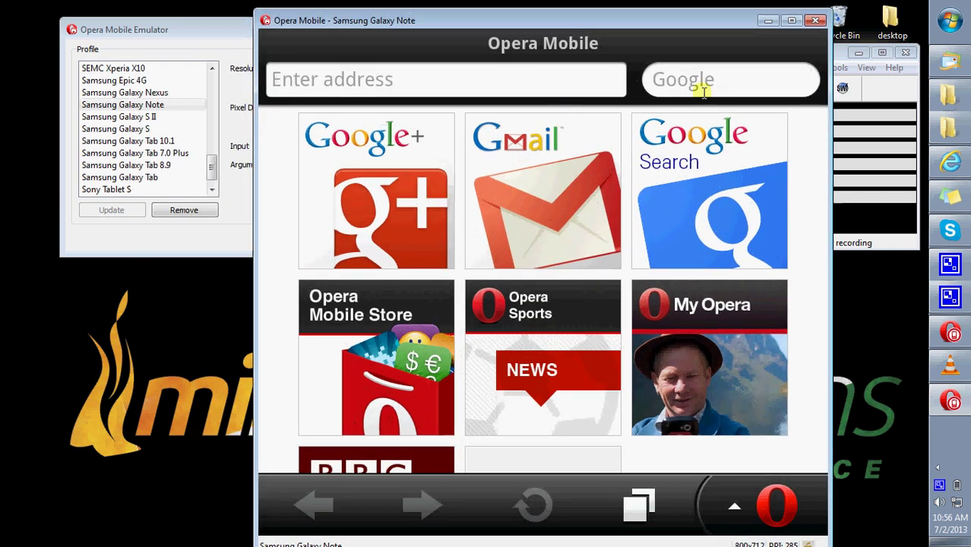
left_click(703, 89)
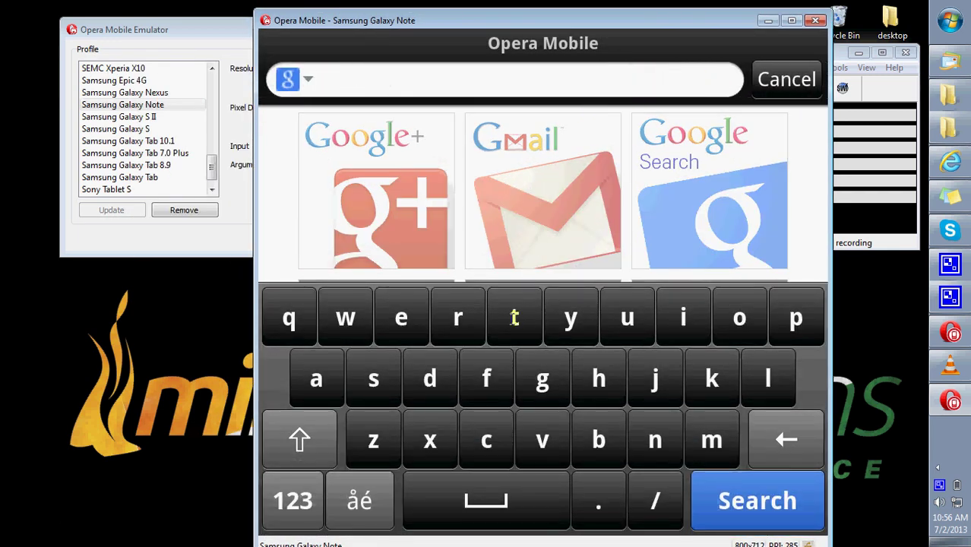
type("ti")
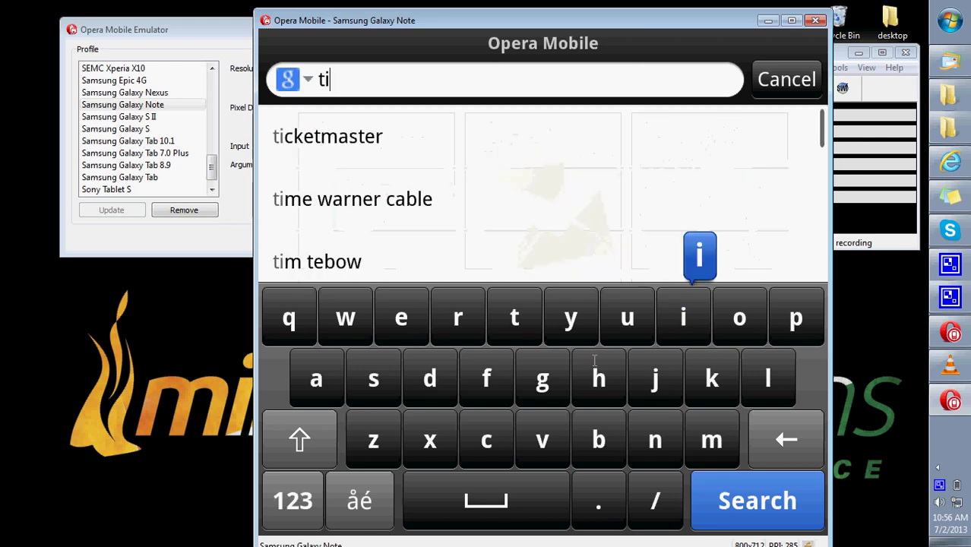
left_click(541, 378)
left_click(401, 318)
left_click(469, 320)
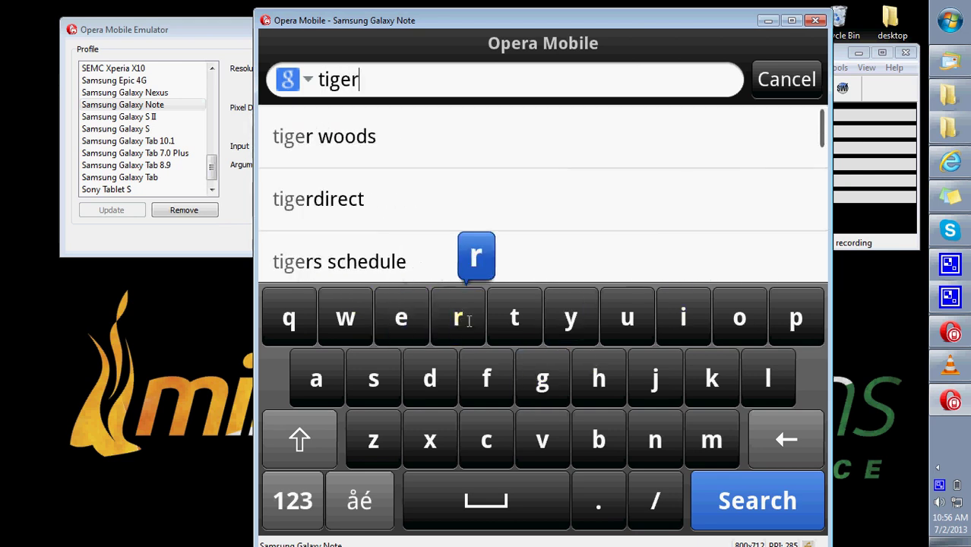
left_click(738, 498)
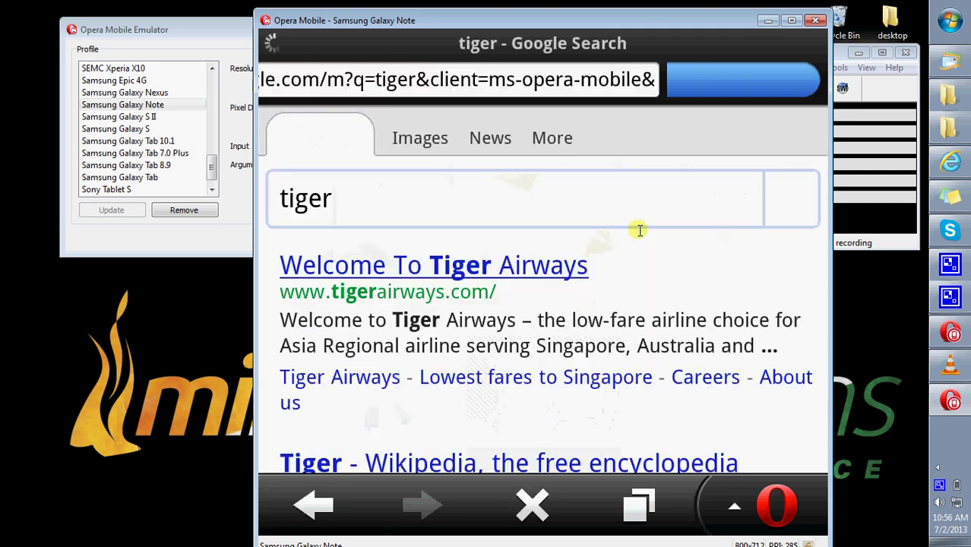
Open the Tiger Wikipedia article from the results and scroll through it
left_click_drag(521, 403, 529, 189)
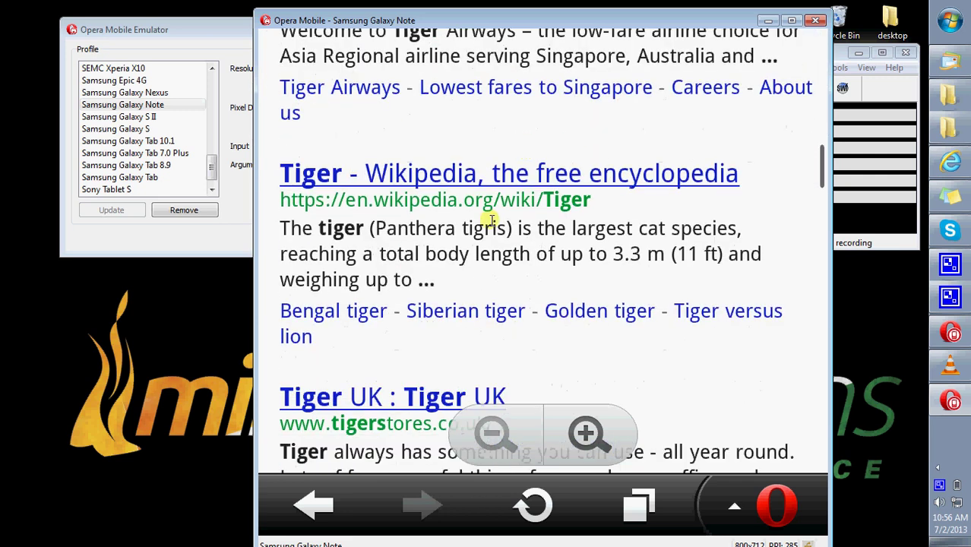
left_click(469, 162)
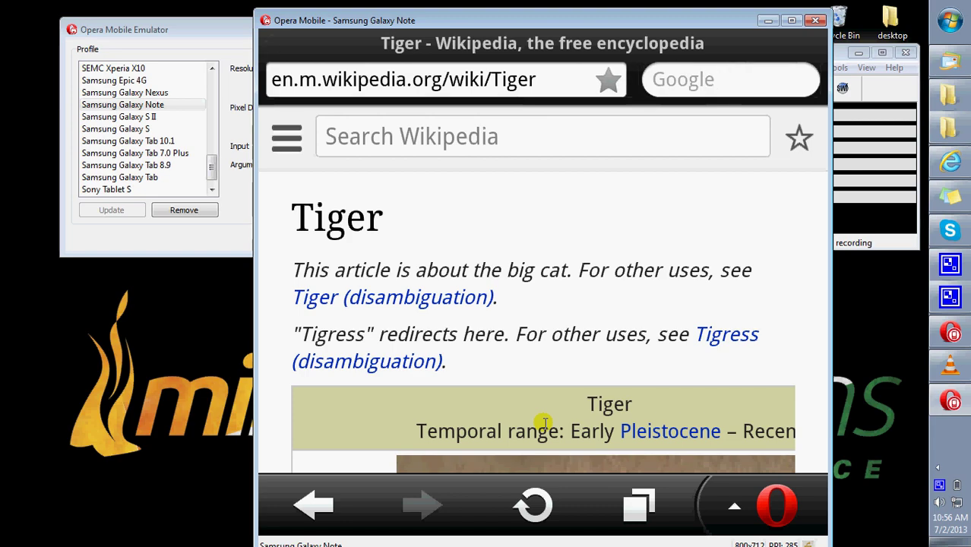
left_click_drag(545, 422, 552, 61)
left_click_drag(561, 228, 560, 66)
scroll(552, 231, "up", 8)
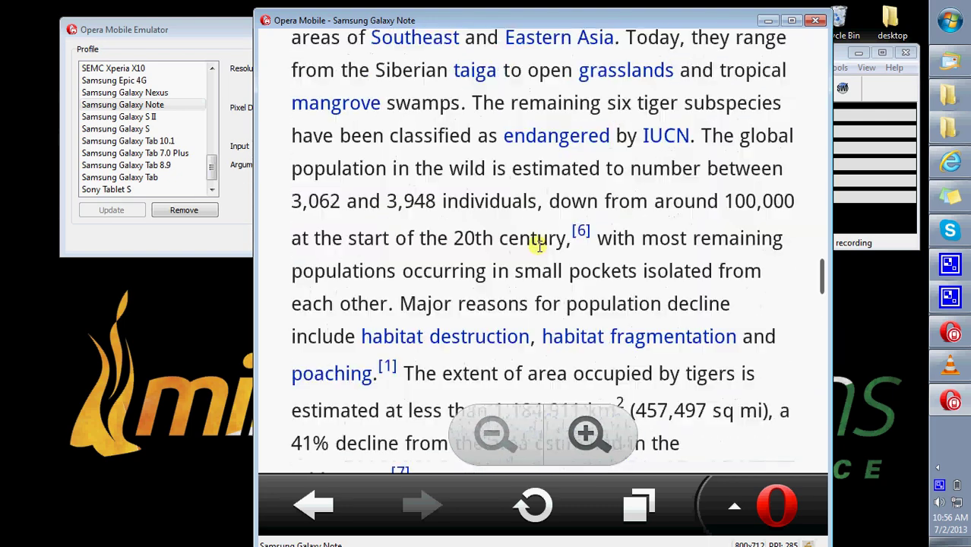
Zoom in on the Tiger paragraph, zoom back out to reflow it, and follow 'endangered'
left_click(597, 451)
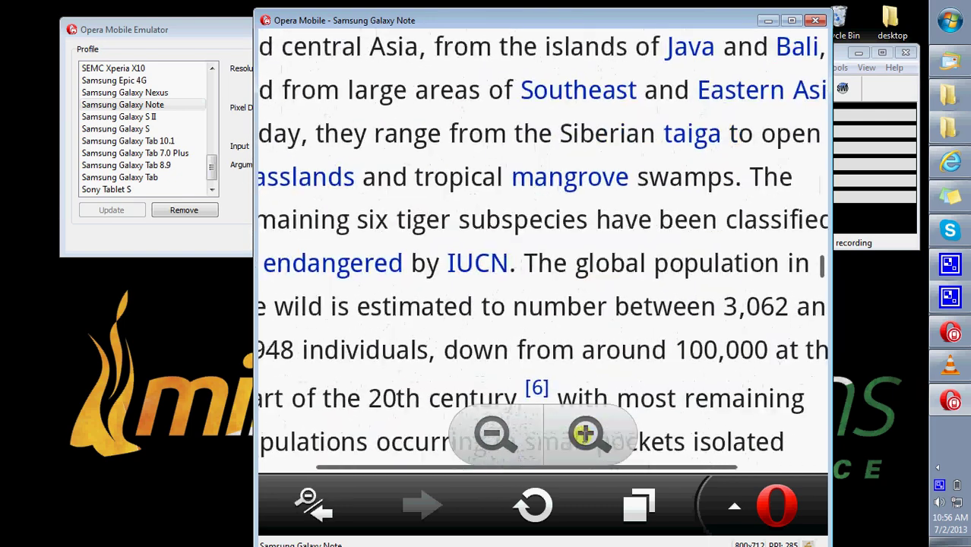
left_click(492, 433)
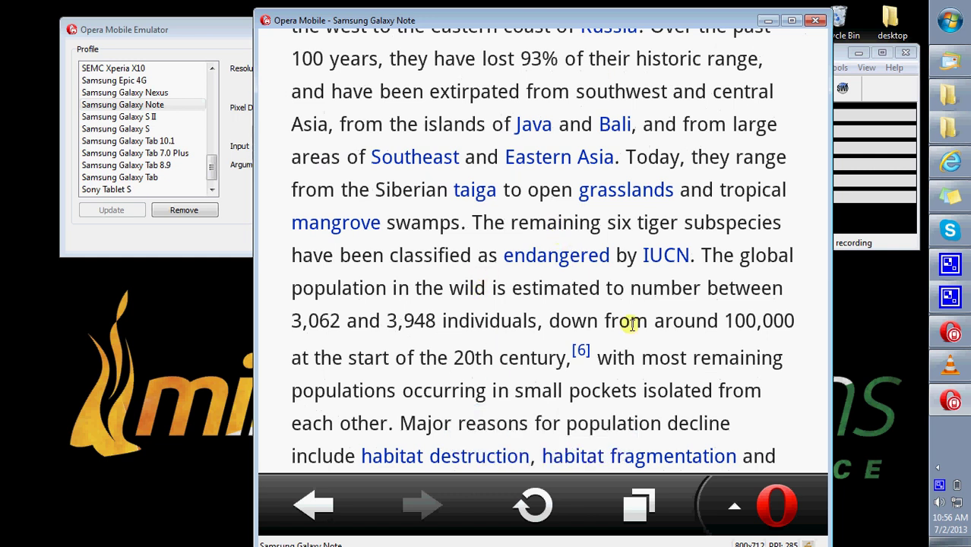
left_click(551, 258)
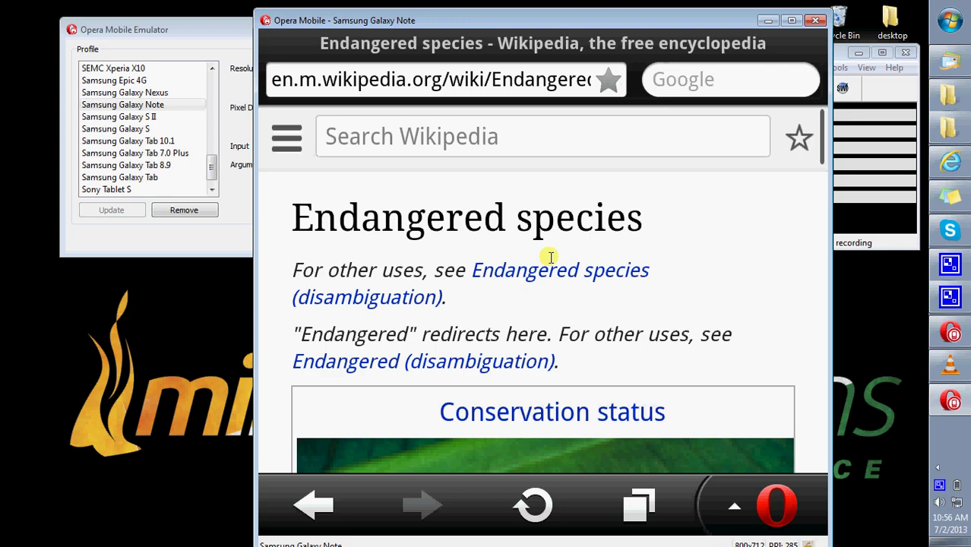
Scroll the Endangered species article to the orange toad image and open its options menu
left_click_drag(622, 357, 620, 187)
scroll(619, 187, "down", 10)
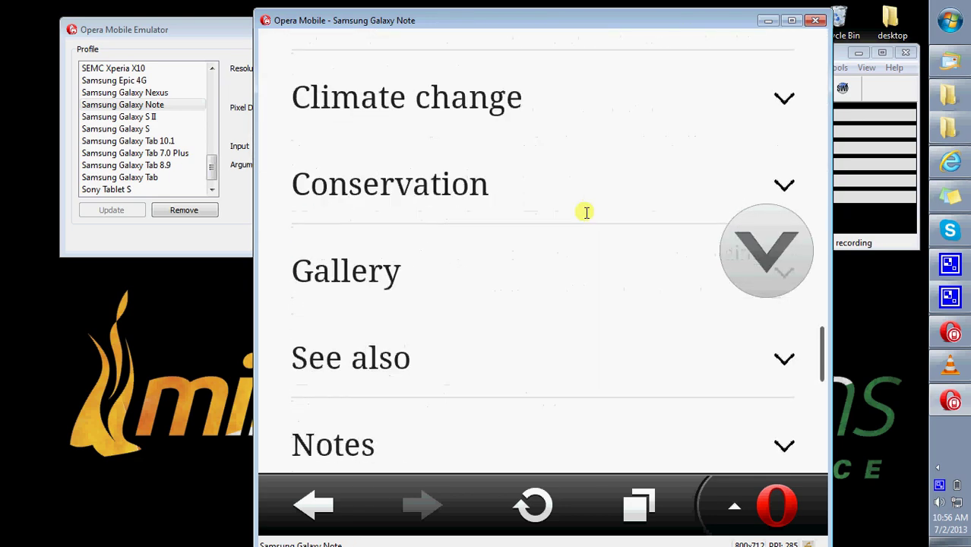
scroll(585, 210, "up", 8)
scroll(579, 341, "up", 8)
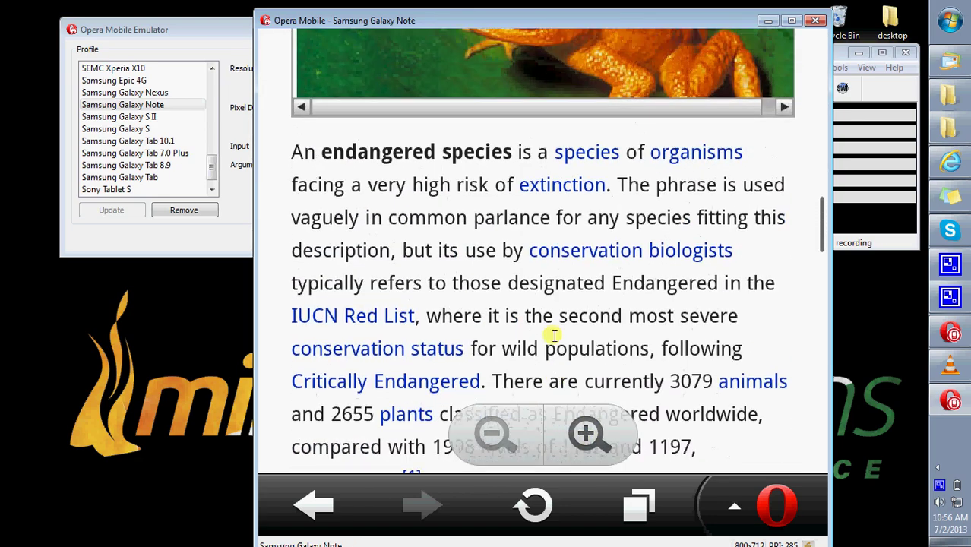
scroll(557, 406, "up", 1)
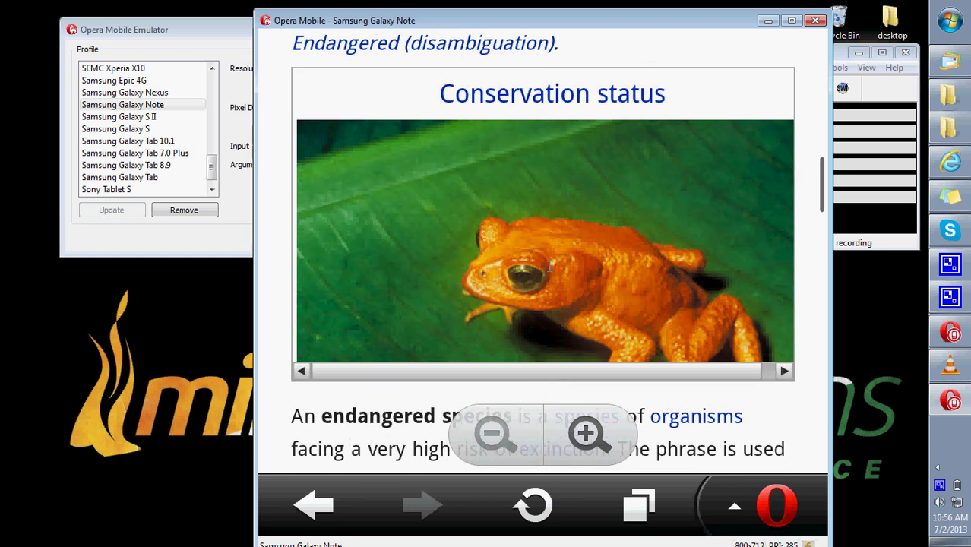
left_click(549, 237)
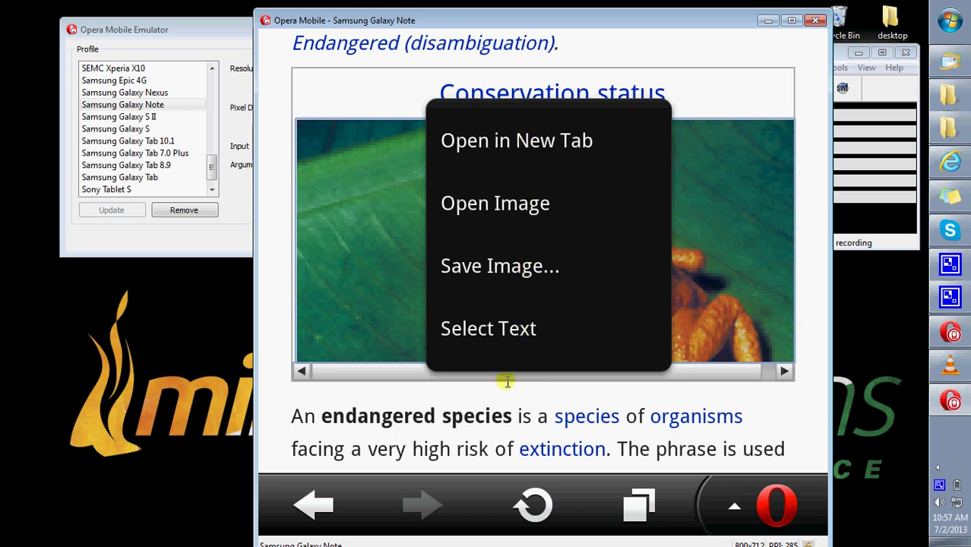
Select and copy 'classified as Endangered worldwide, compared with 1998 levels' from the intro
left_click(532, 398)
left_click_drag(646, 444, 650, 208)
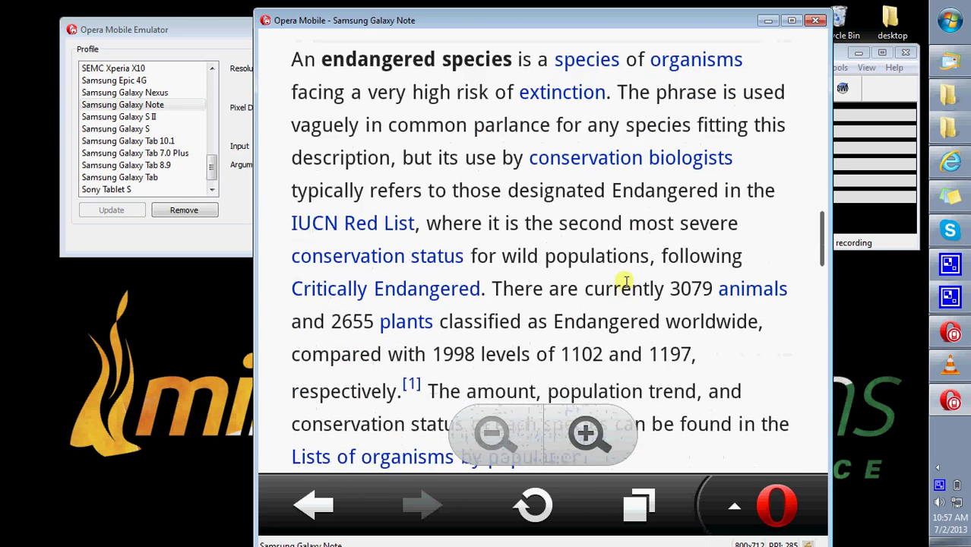
left_click_drag(625, 282, 624, 164)
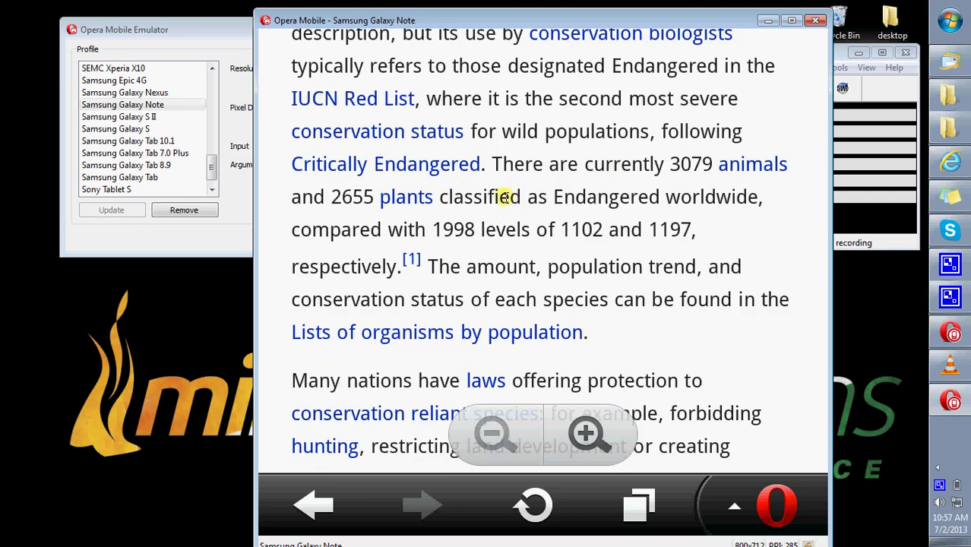
left_click_drag(504, 197, 504, 196)
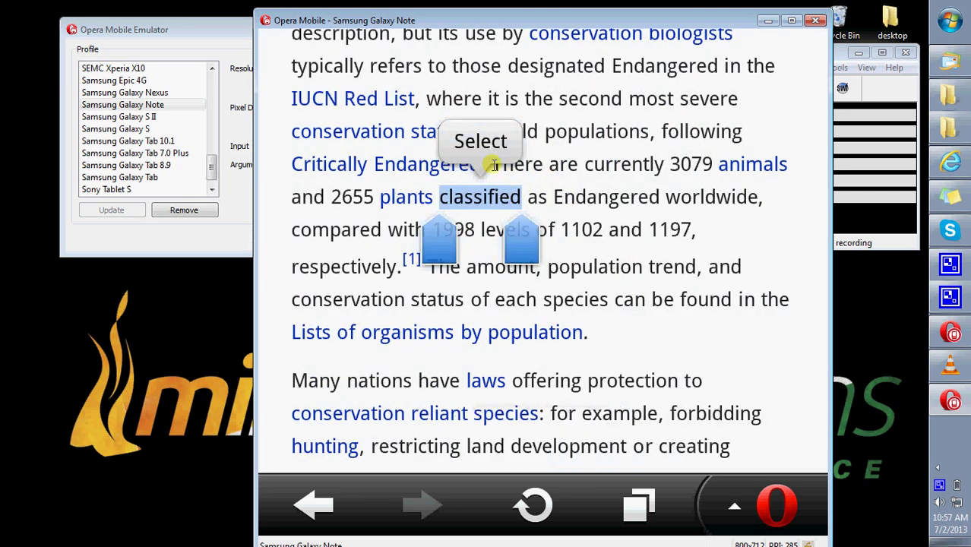
mouse_move(527, 240)
left_mouse_down()
mouse_move(564, 258)
mouse_move(571, 275)
left_mouse_up()
left_click(498, 137)
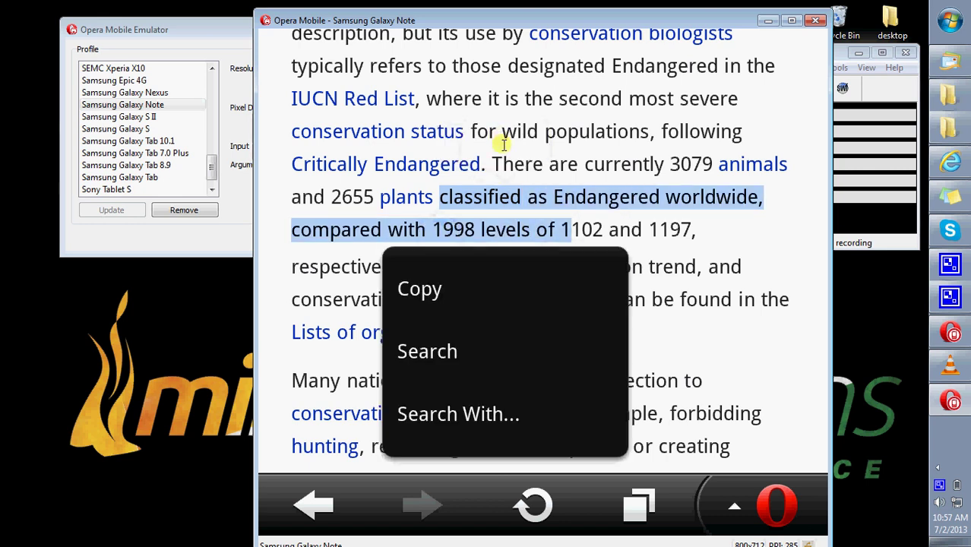
left_click(430, 289)
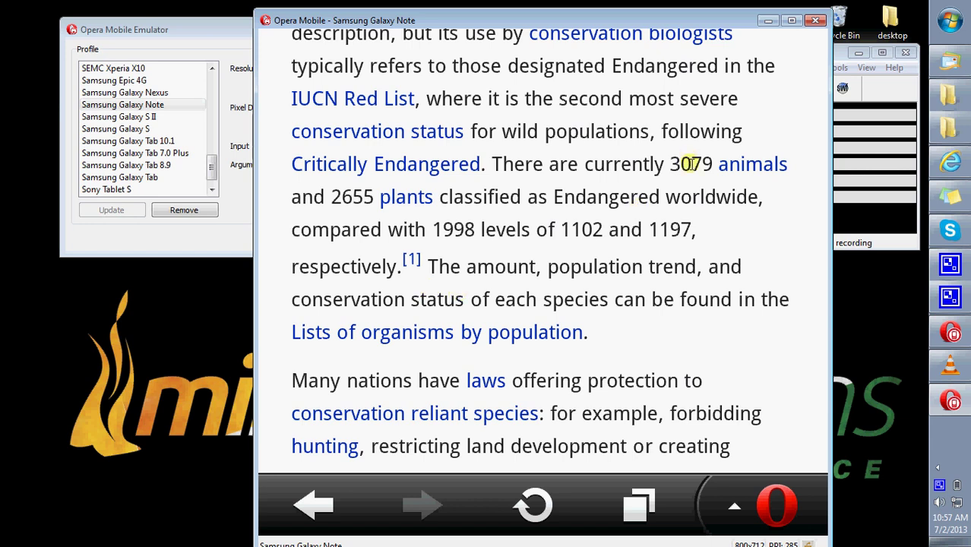
Return to the top of the article and focus the Google search field
left_click_drag(689, 164, 654, 322)
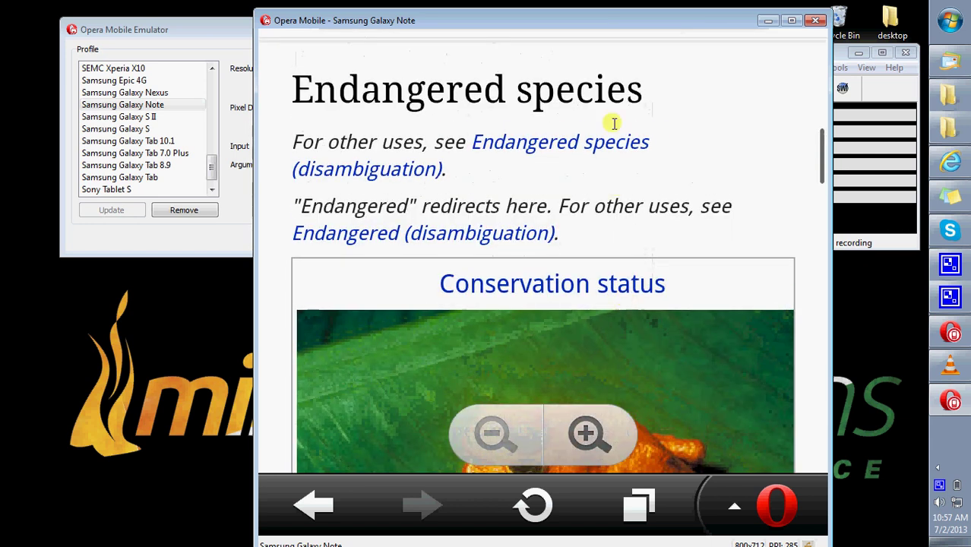
left_click_drag(613, 124, 616, 303)
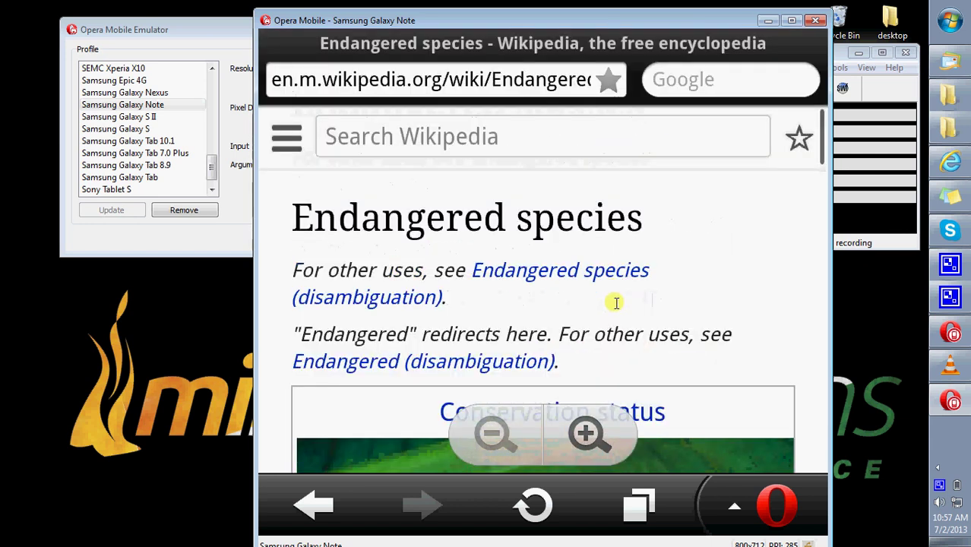
left_click(722, 80)
Paste the copied passage into Google search, run it, and scroll the results
left_click_drag(721, 81, 725, 77)
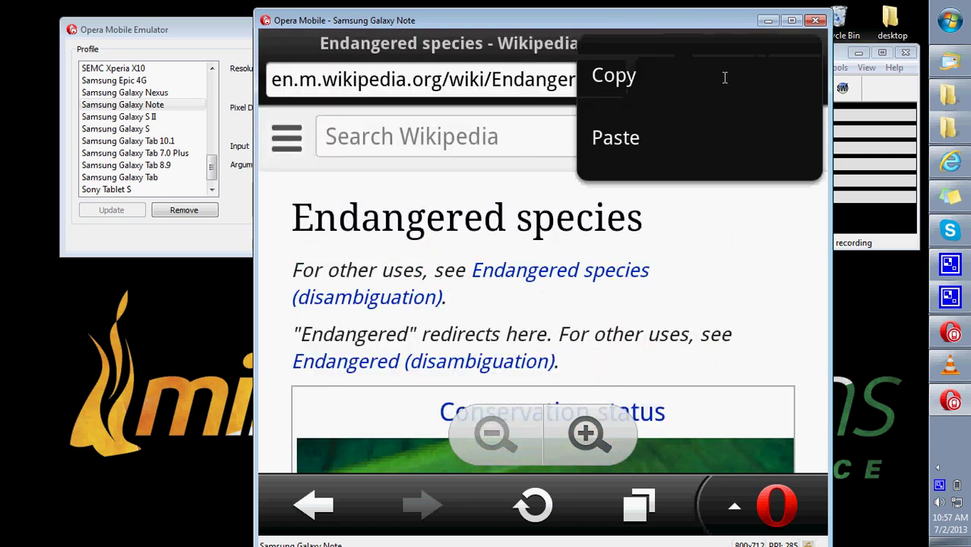
left_click(616, 138)
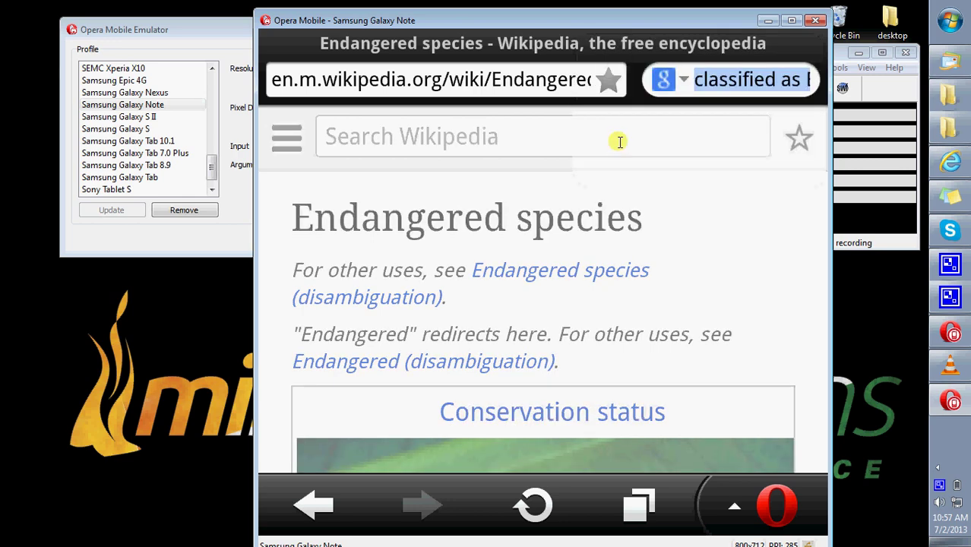
left_click(748, 497)
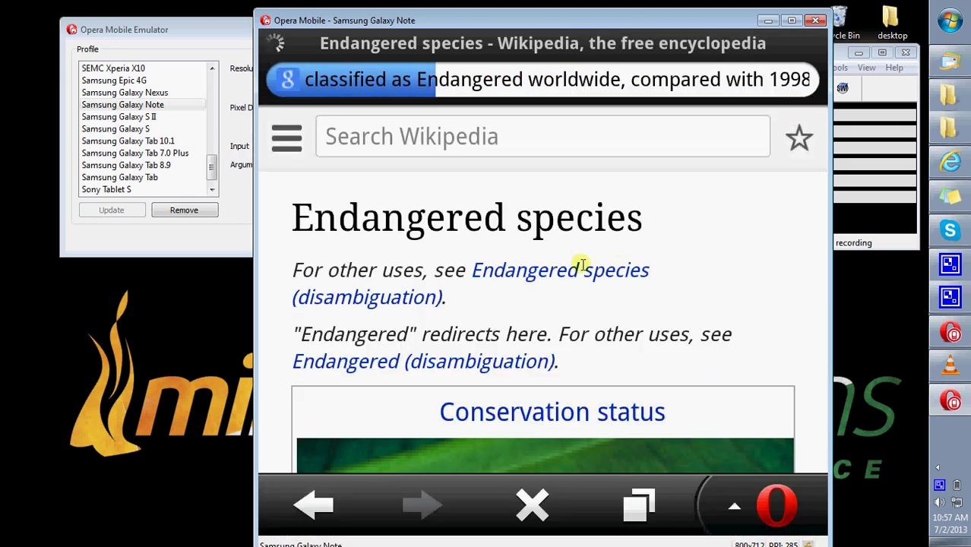
scroll(536, 372, "down", 5)
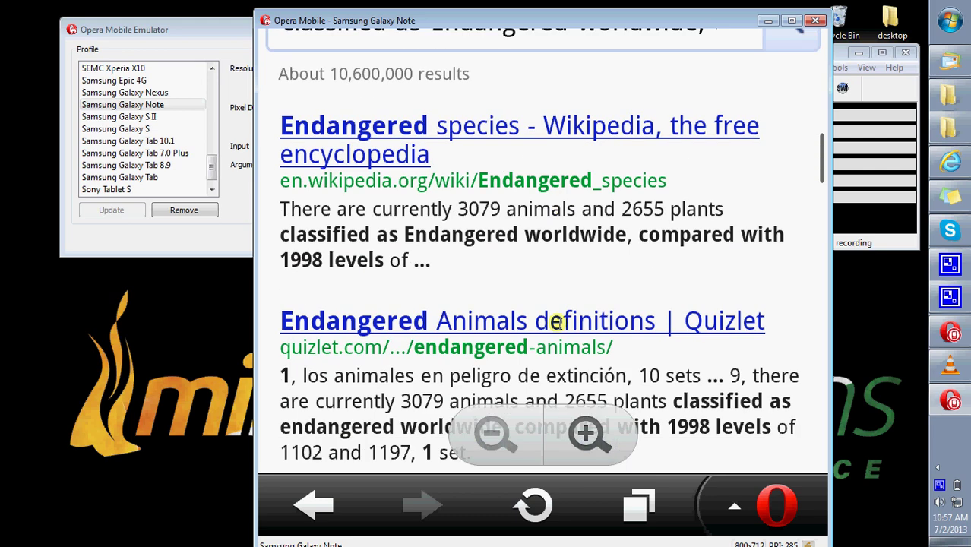
scroll(549, 343, "up", 2)
scroll(556, 351, "up", 4)
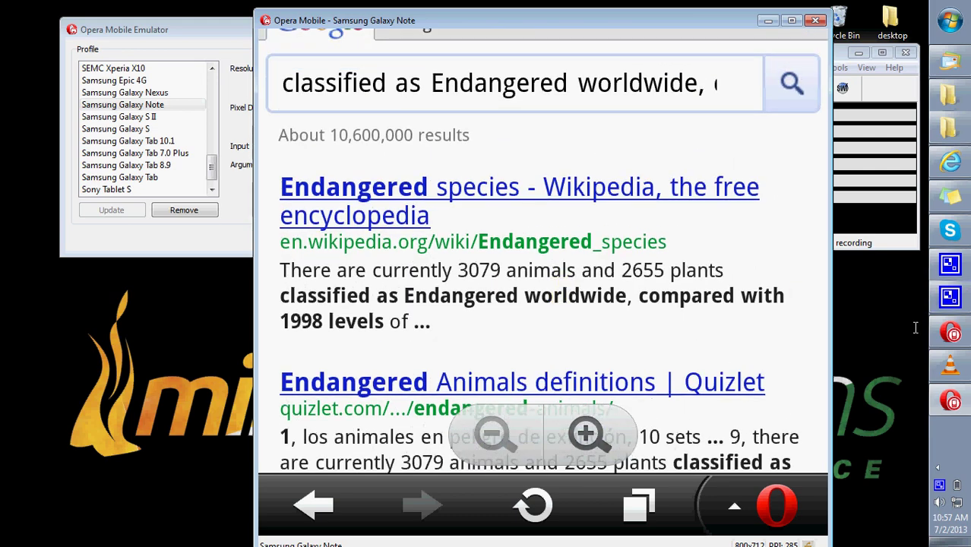
right_click(940, 484)
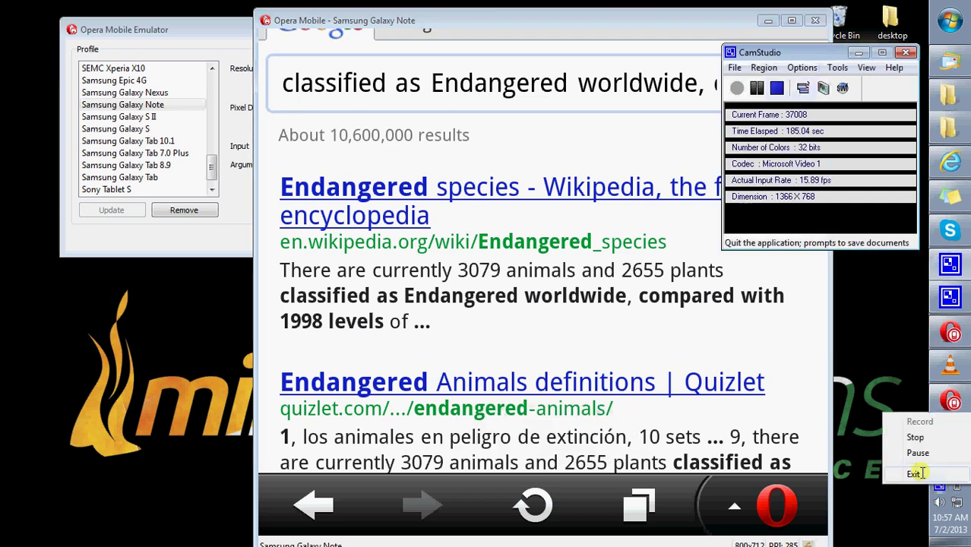
Open the Opera menu showing Bookmarks, History, Start Page, Settings and Exit
left_click(913, 456)
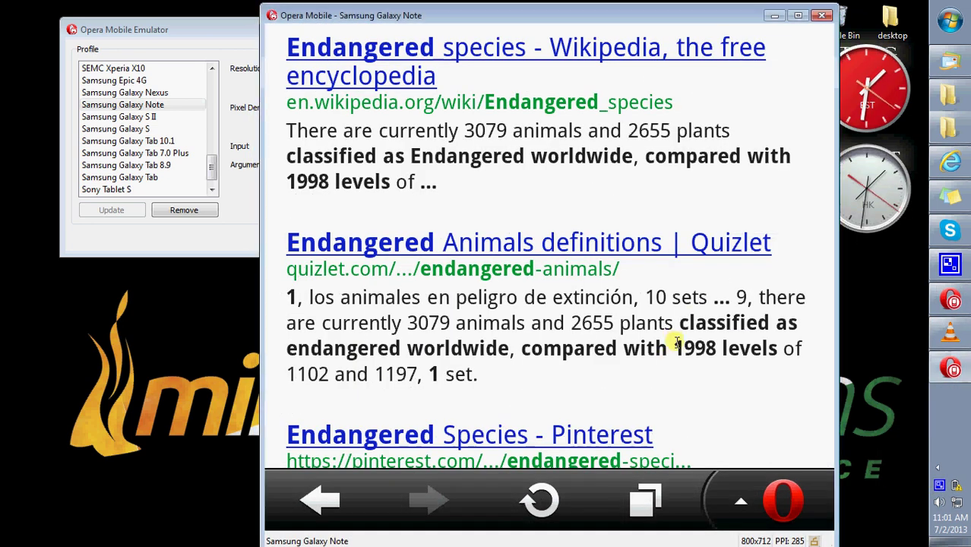
left_click_drag(676, 340, 688, 232)
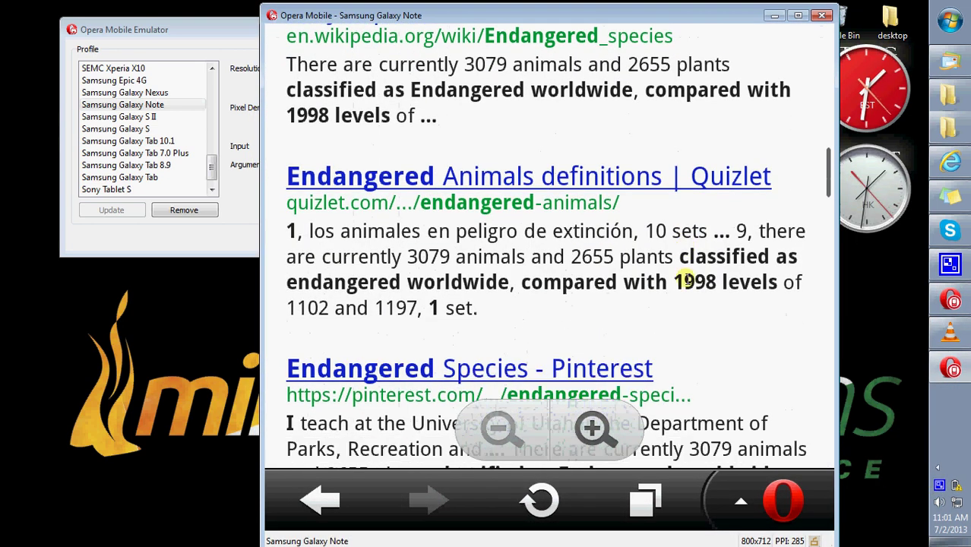
left_click(782, 501)
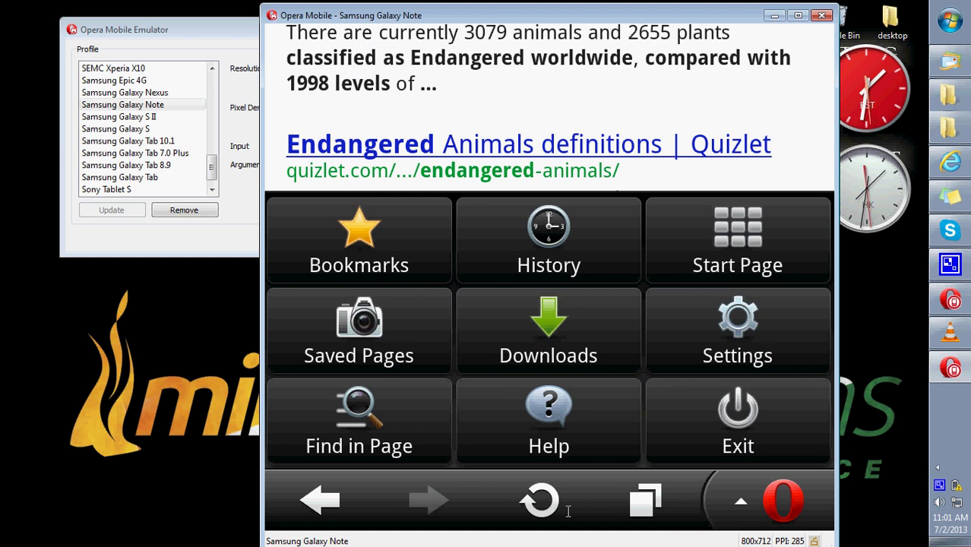
Open a new start-page tab, switch back to the results tab, and return to Endangered species
left_click(631, 504)
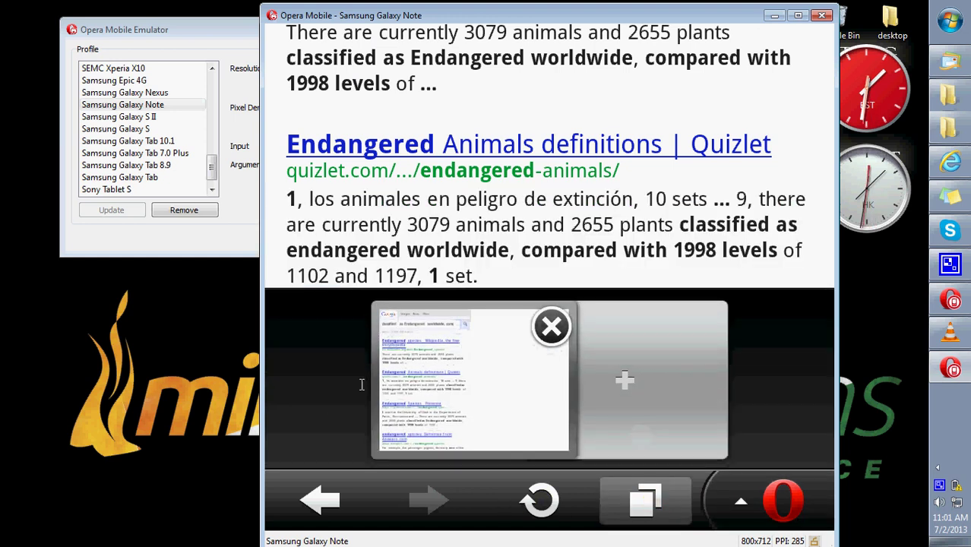
left_click(678, 396)
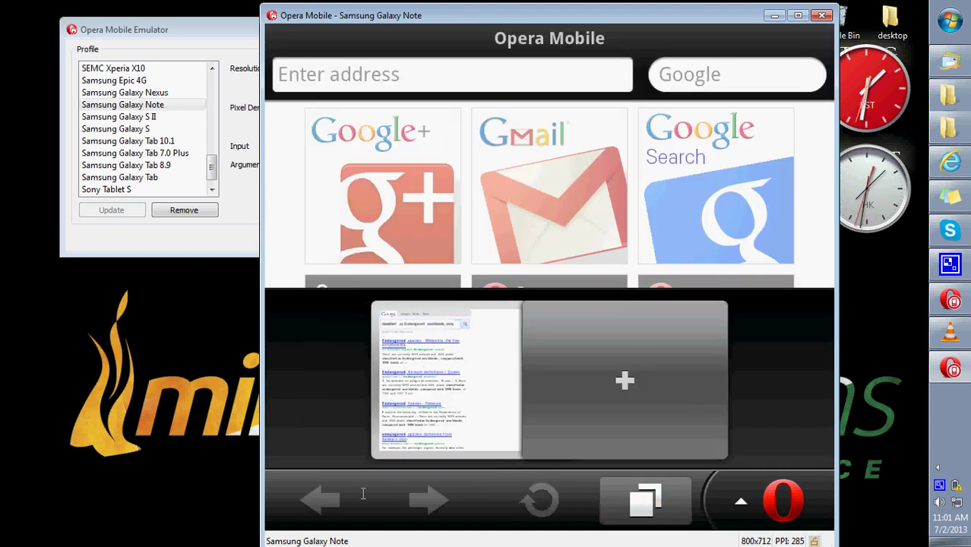
left_click(435, 418)
left_click(330, 499)
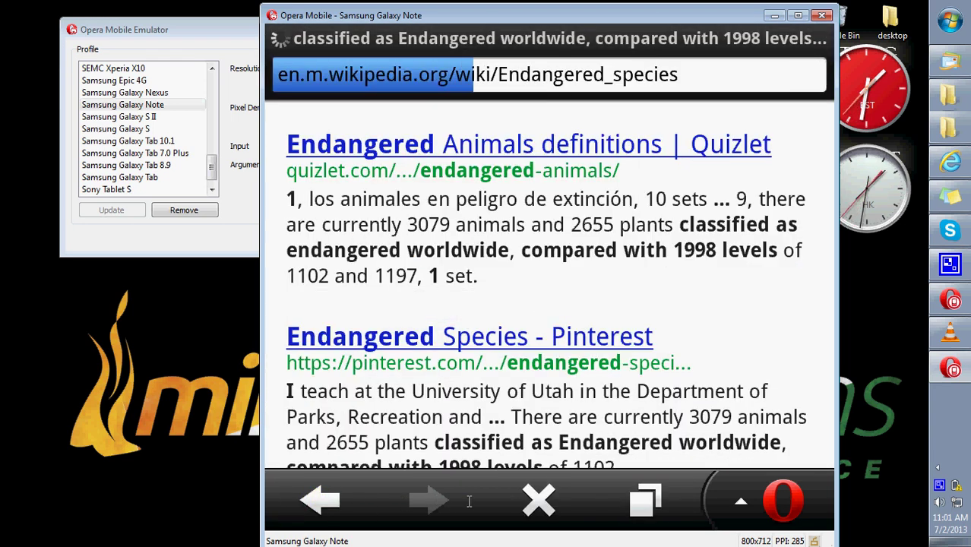
scroll(602, 282, "down", 15)
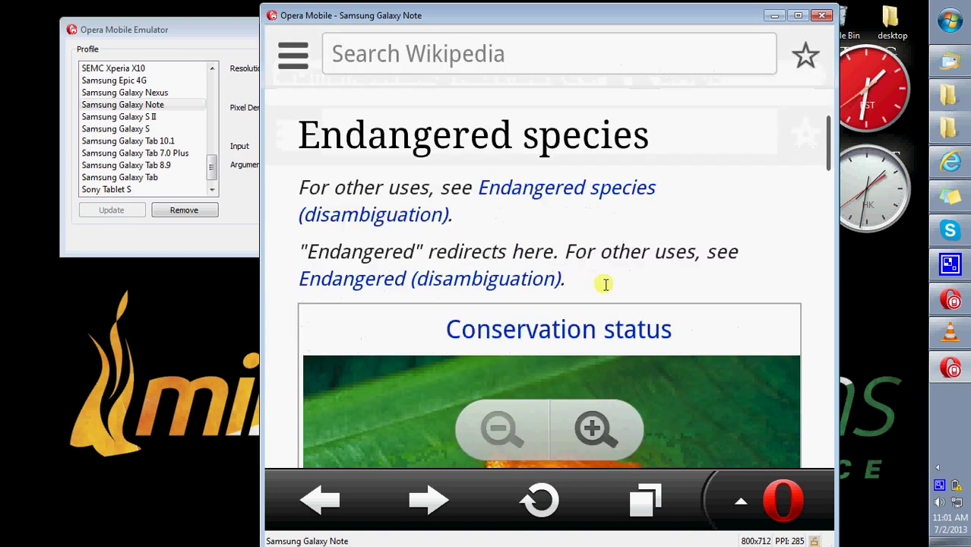
scroll(583, 335, "up", 10)
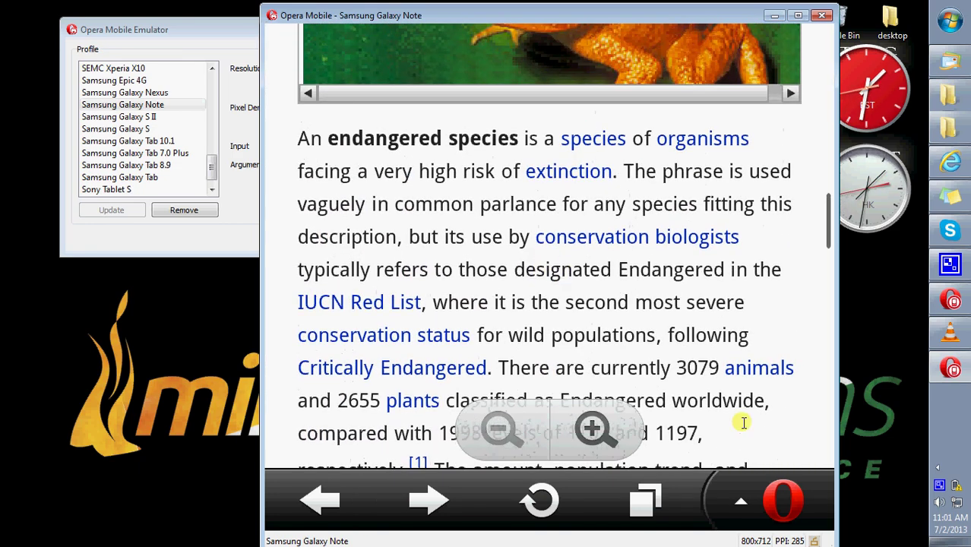
scroll(544, 282, "up", 4)
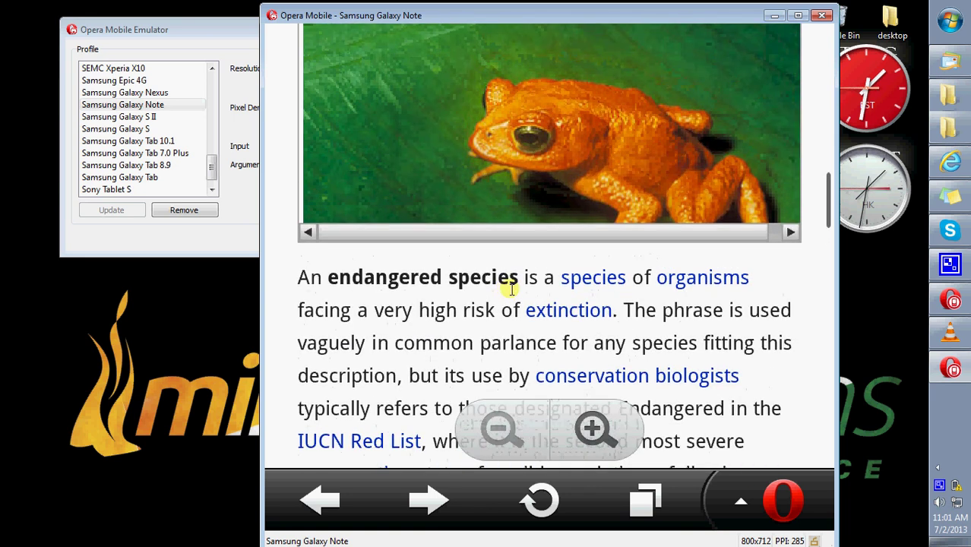